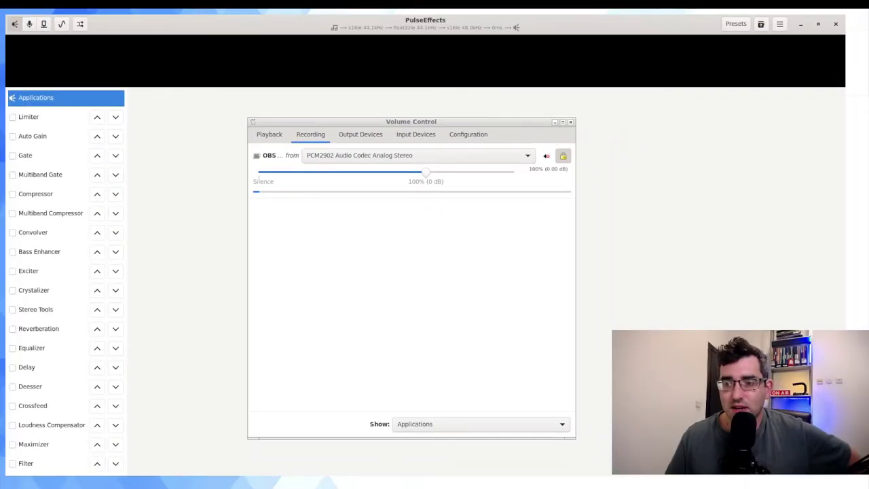
left_click_drag(480, 311, 385, 173)
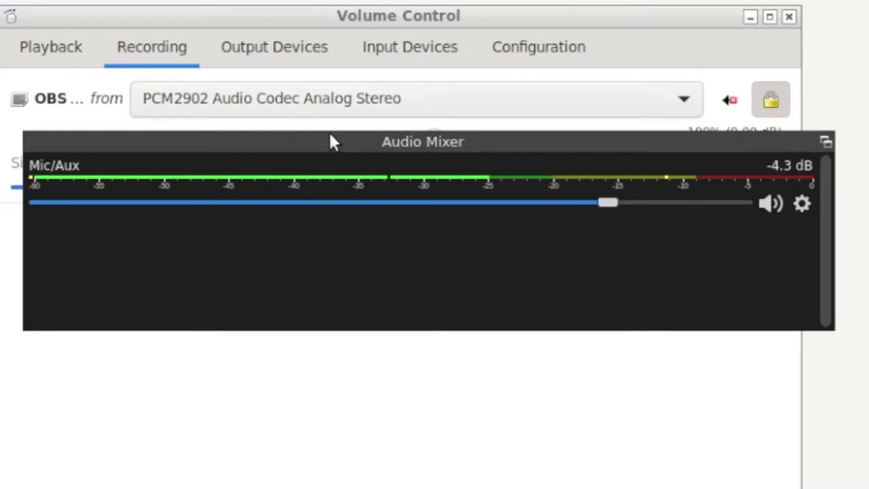
double_click(331, 141)
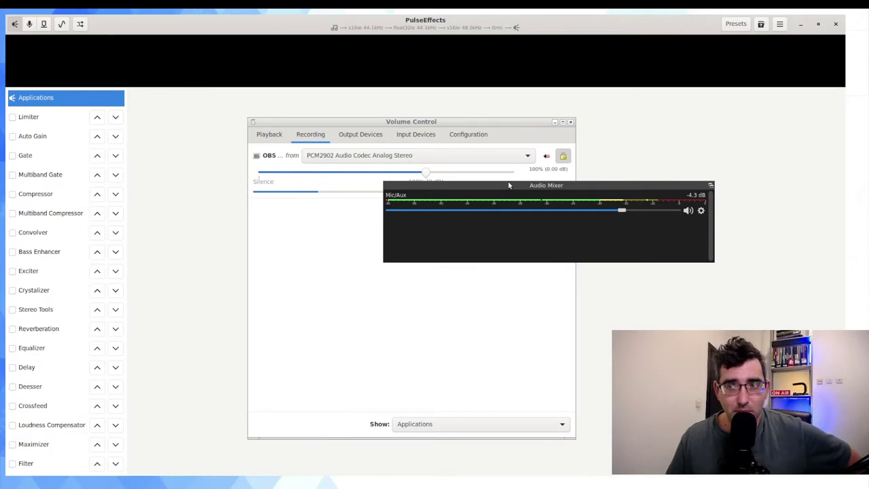
left_click_drag(509, 184, 508, 185)
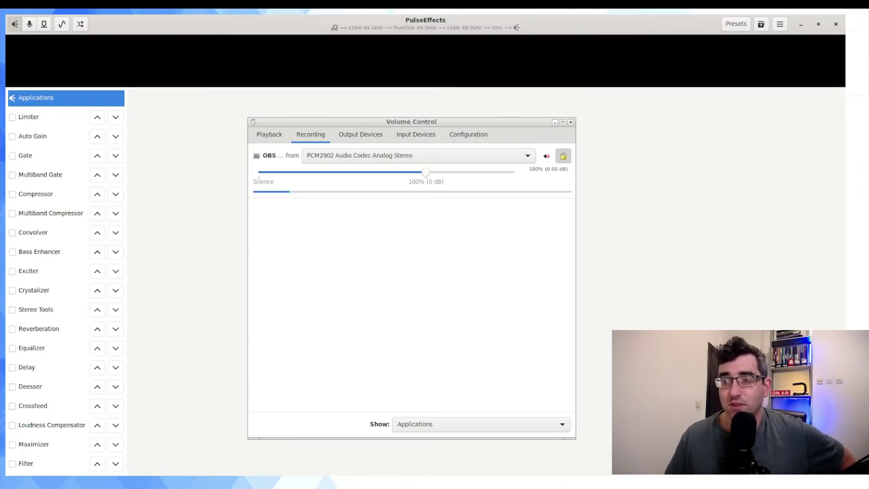
Step: Close the Volume Control window with Alt+F4, bringing PulseEffects back to the front
key("alt+F4")
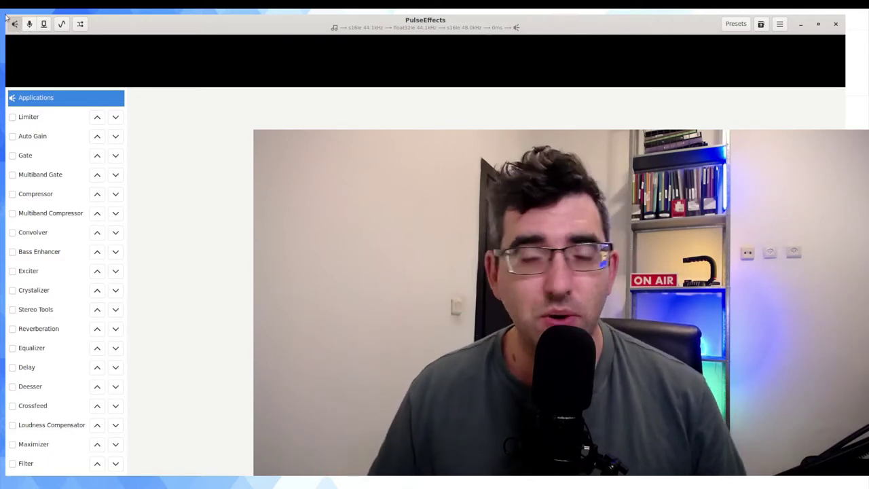
Step: Show the microphone input effects, where OBS's Mic/Aux stream appears at 44100 Hz
left_click(29, 24)
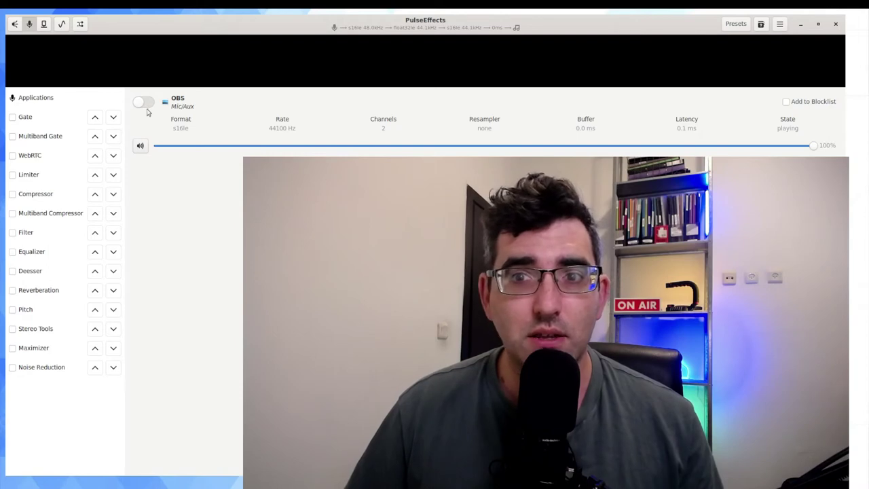
Step: Turn on effects processing for the OBS Mic/Aux input stream
left_click(147, 105)
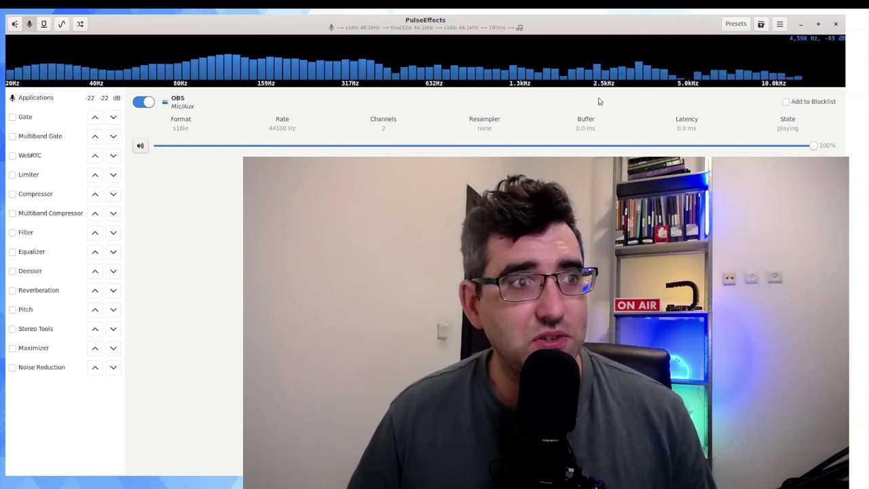
Step: Bring the OBS Mic/Aux stream volume down to 89%, checking OBS midway
left_click_drag(814, 145, 761, 145)
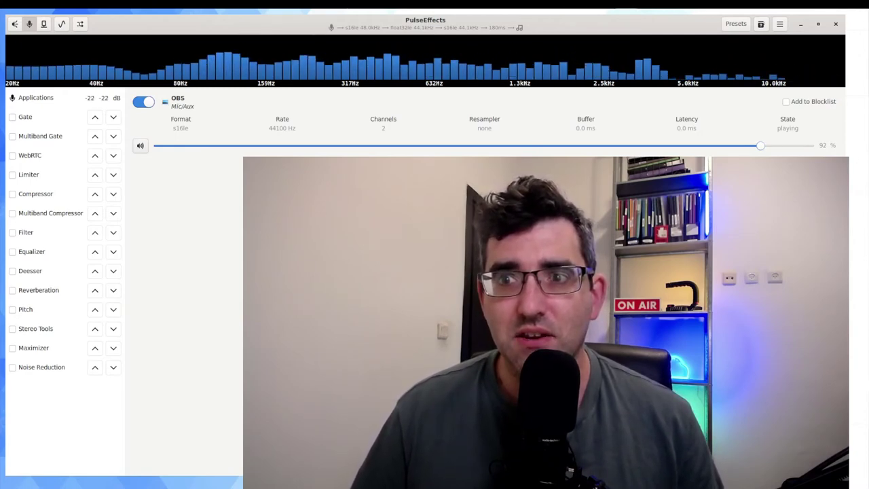
key("alt+Tab")
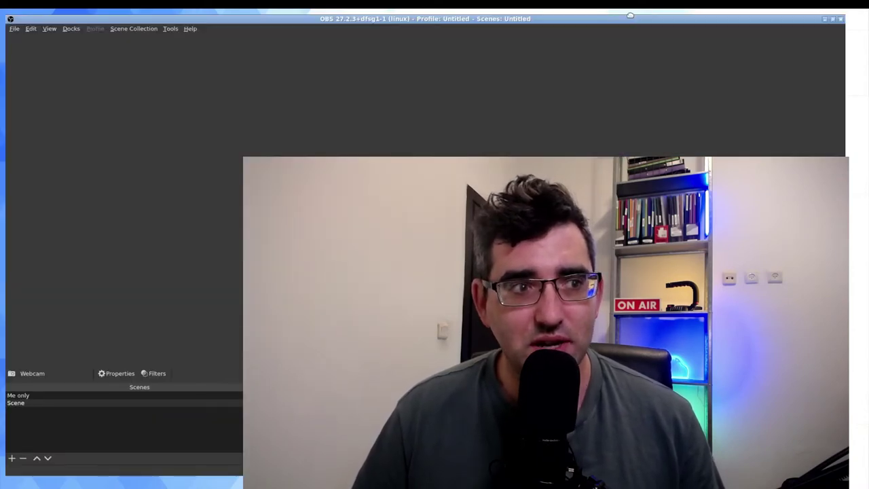
key("alt+Tab")
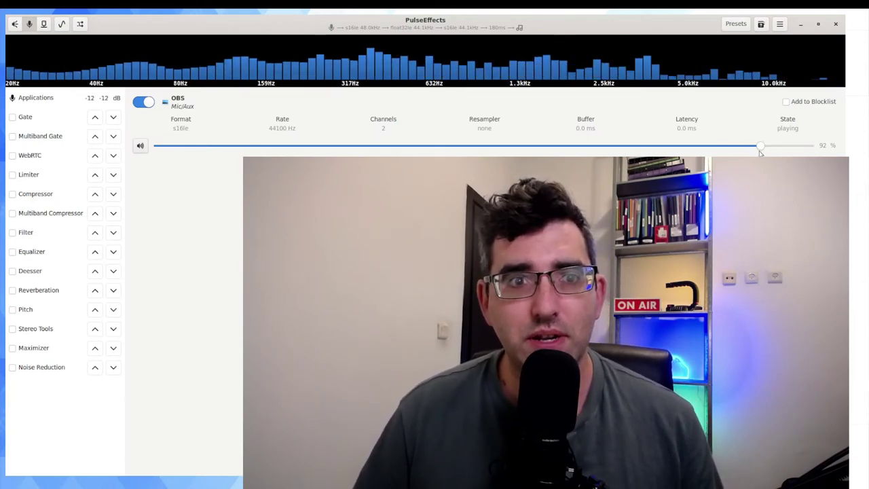
left_click_drag(761, 146, 741, 145)
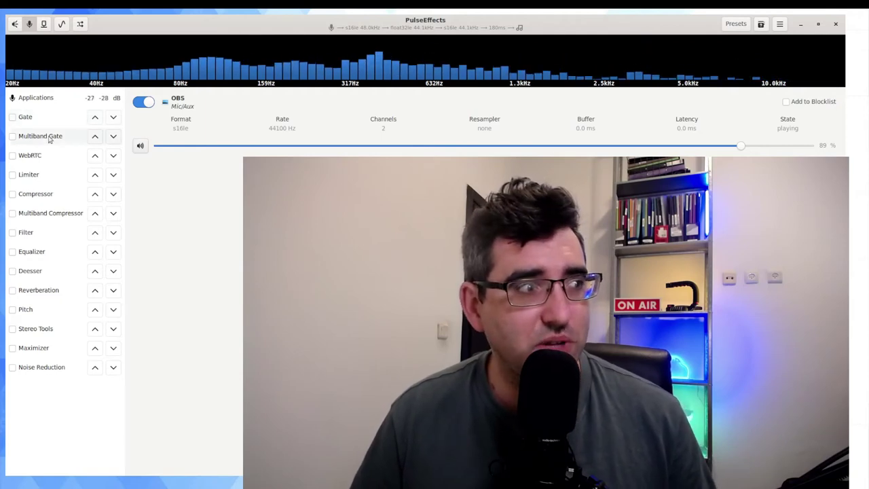
Step: Enable the flat microphone Equalizer and bring up its gstreamer preset list
left_click(34, 253)
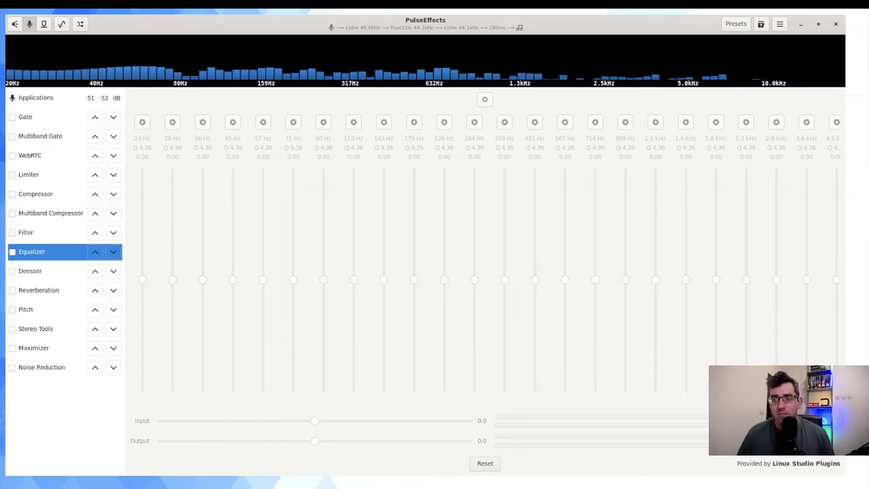
left_click(13, 252)
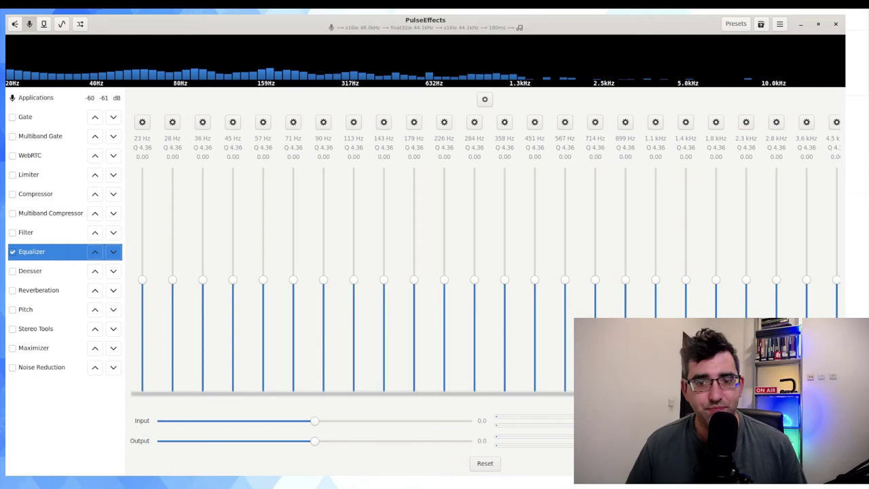
left_click(490, 102)
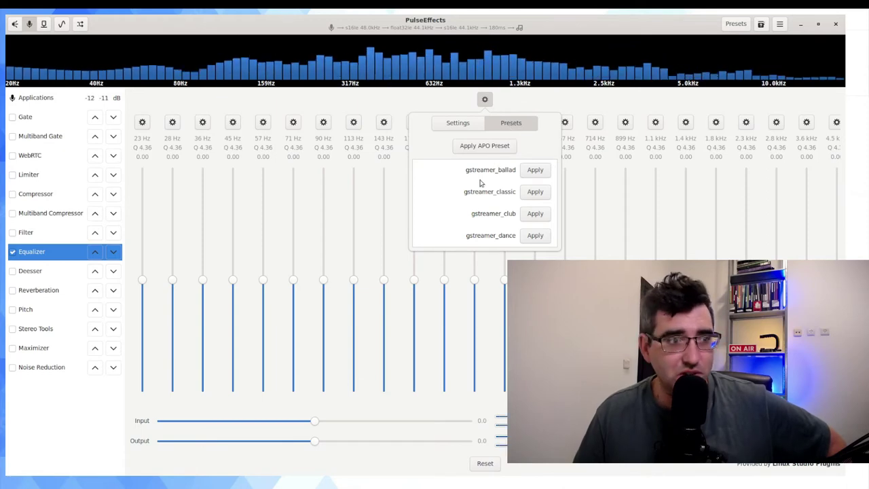
Step: Try the gstreamer_dance preset, then settle on gstreamer_more_bass for the equalizer
scroll(485, 189, "down", 1)
scroll(484, 190, "down", 2)
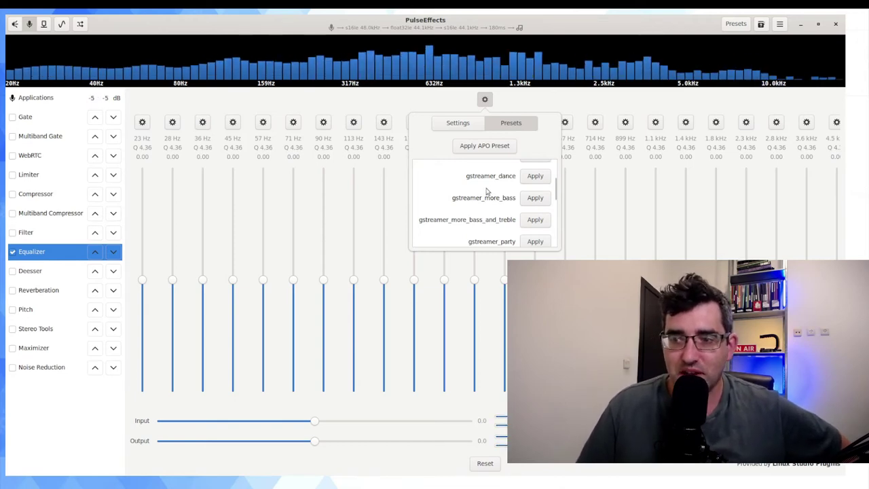
scroll(486, 191, "down", 1)
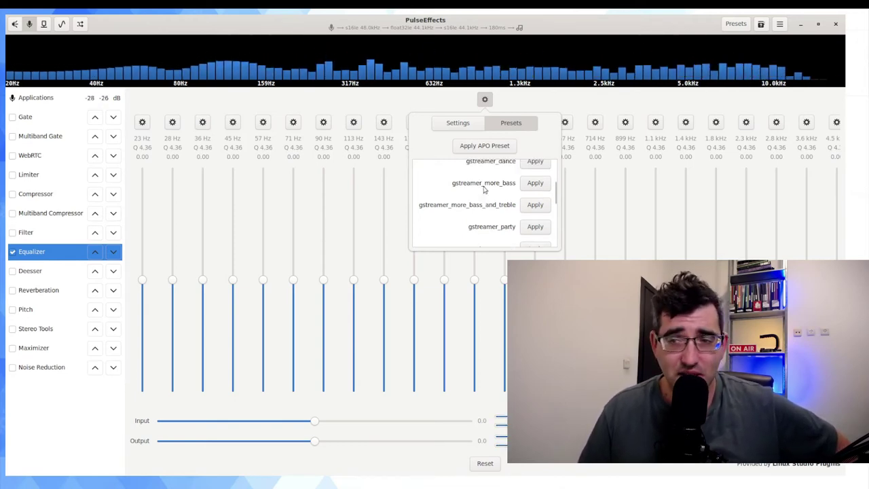
scroll(446, 199, "up", 3)
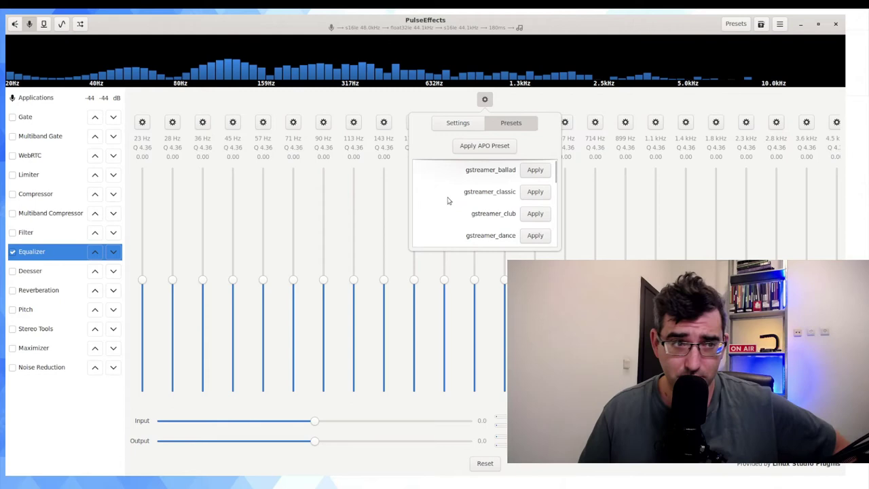
scroll(496, 202, "down", 1)
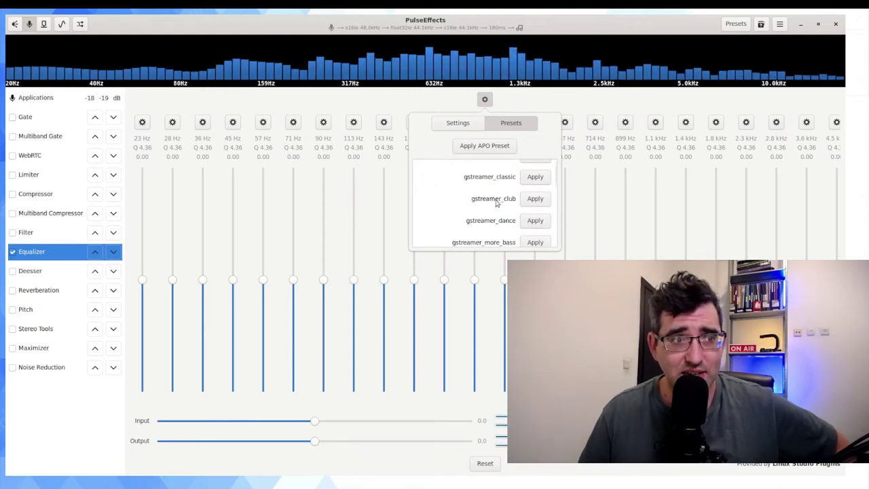
scroll(497, 202, "down", 1)
scroll(509, 185, "down", 2)
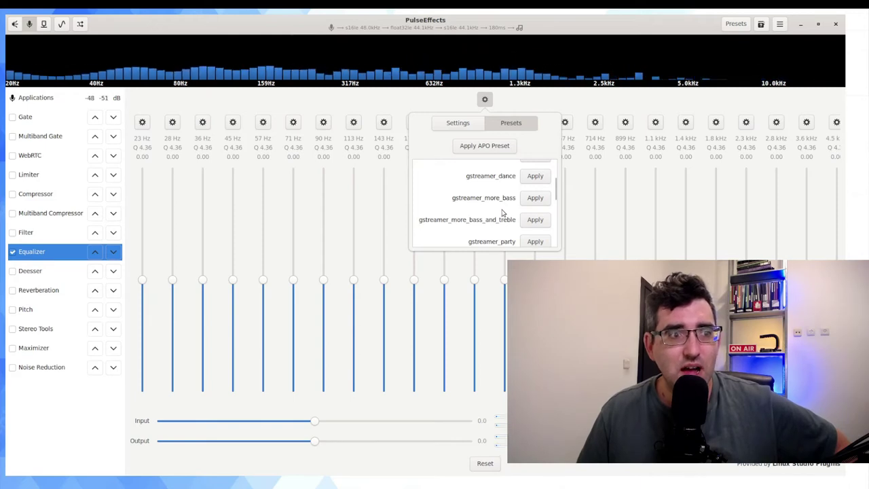
left_click(536, 198)
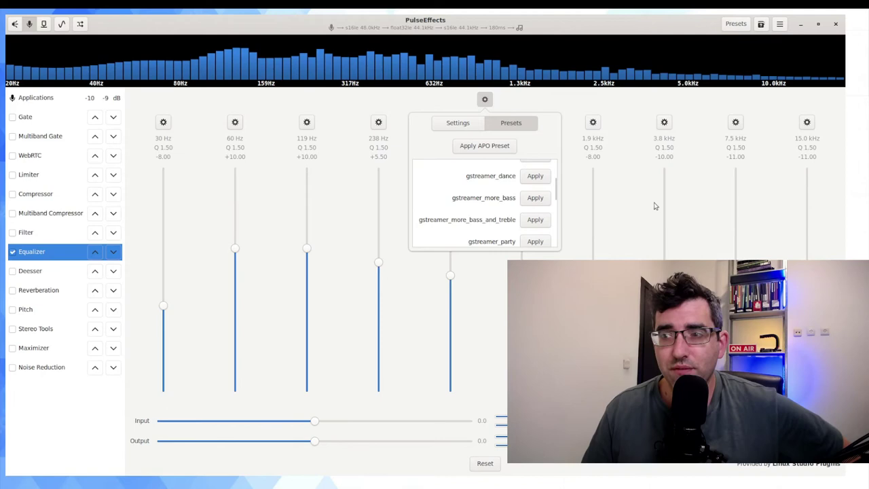
left_click(530, 179)
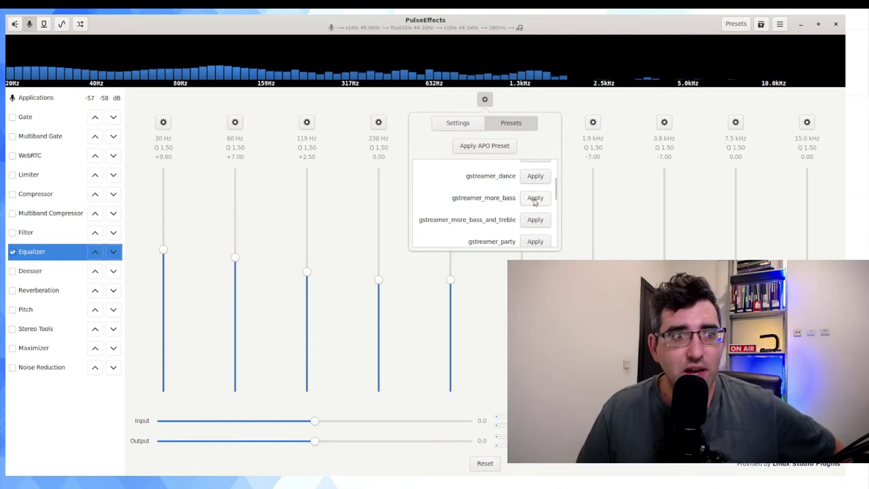
left_click(535, 198)
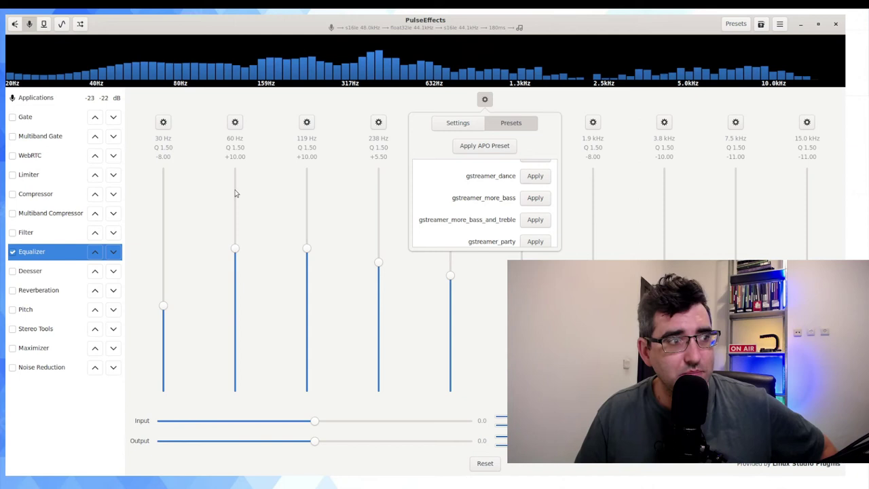
Step: Boost the 60 Hz equalizer band slightly to +10.89 dB
left_click(235, 250)
mouse_move(235, 249)
left_mouse_down()
mouse_move(237, 189)
mouse_move(231, 252)
mouse_move(234, 245)
left_mouse_up()
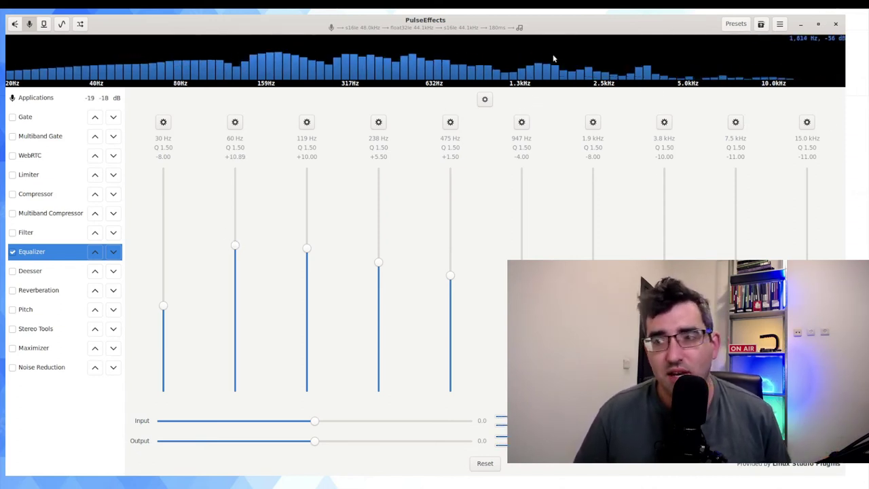
left_click(485, 100)
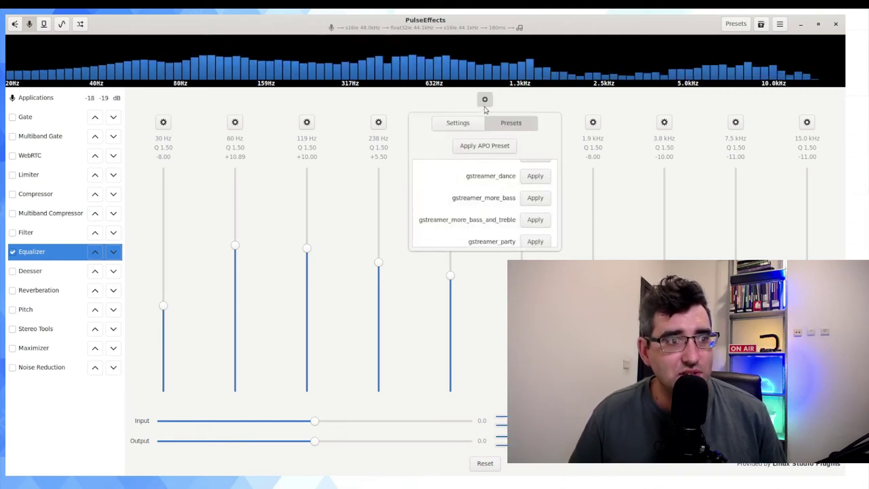
Step: Dismiss the preset list and disable the microphone Equalizer, keeping its curve
left_click(13, 252)
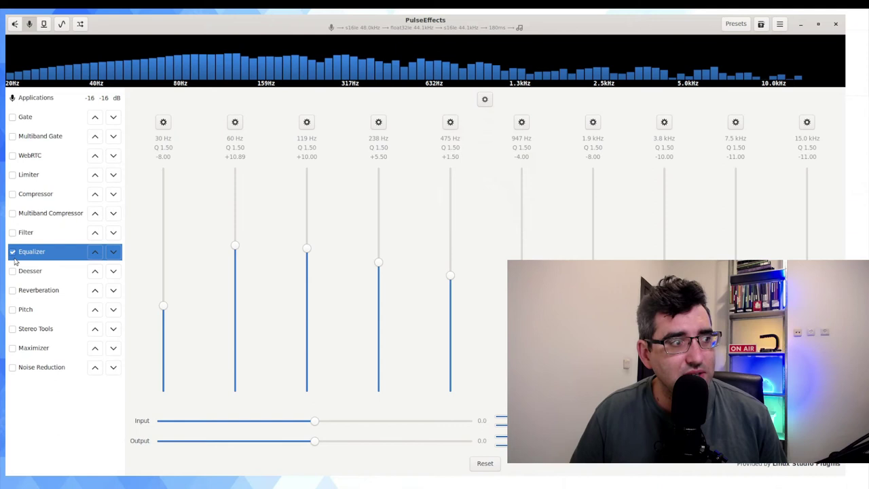
left_click(14, 257)
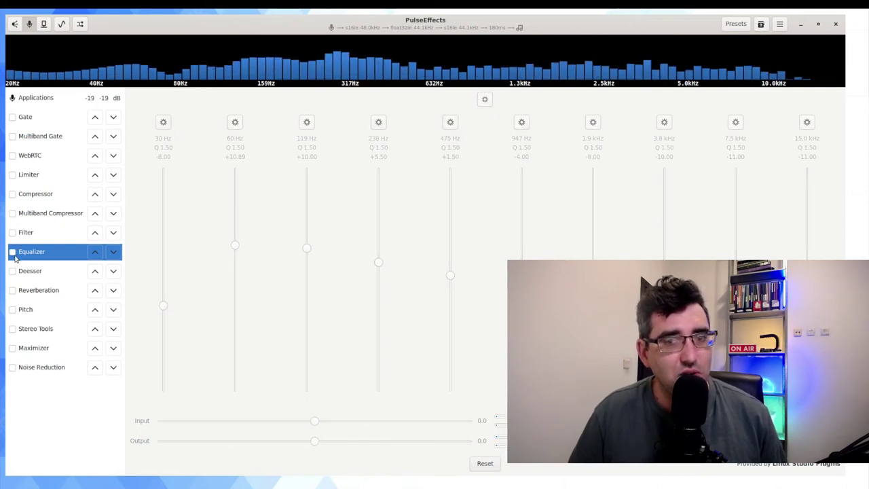
Step: Enable the microphone Limiter from its settings page to test it, then disable it
left_click(27, 176)
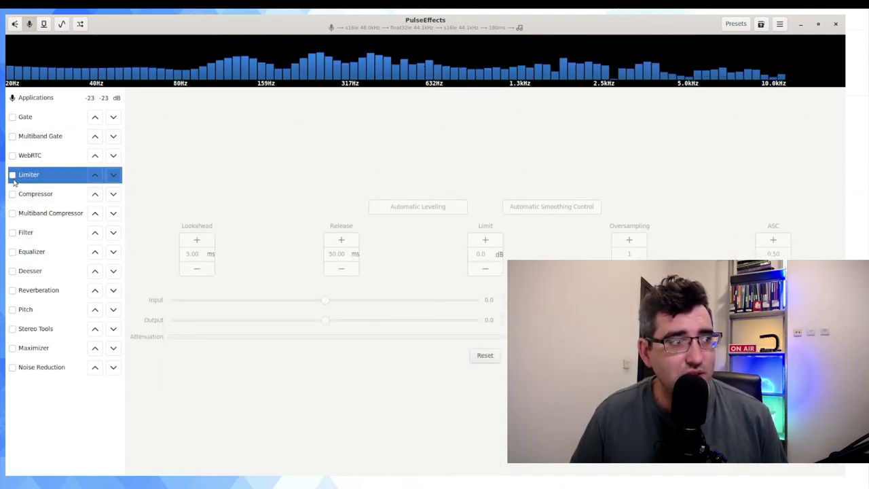
left_click(13, 175)
left_click(13, 175)
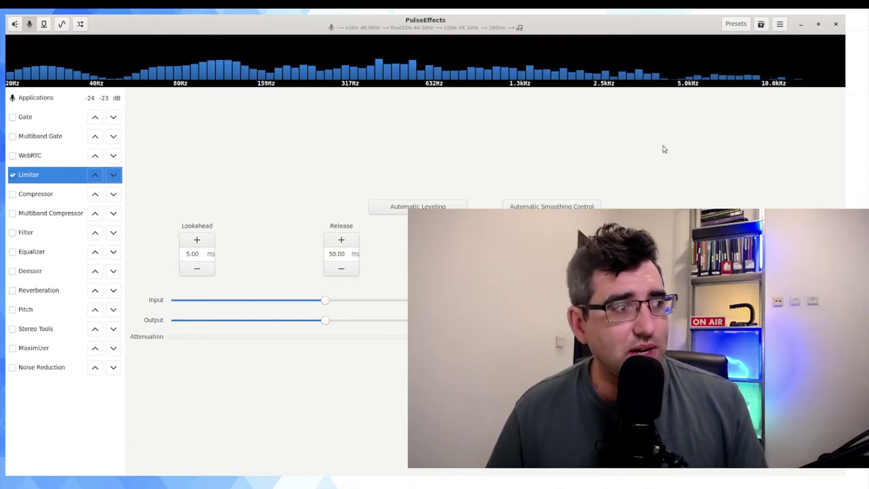
left_click(12, 175)
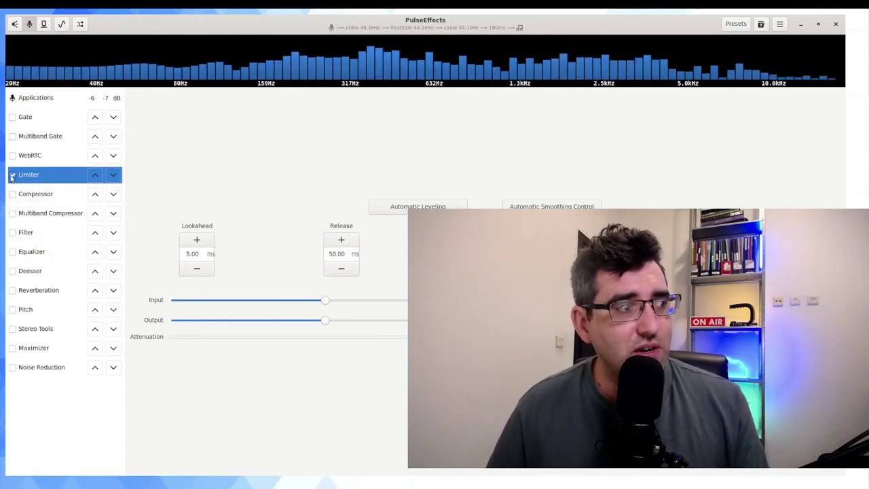
Step: Test the Compressor (Downward, -12.0 dB threshold, ratio 4.00) on the mic, then disable it
left_click(16, 197)
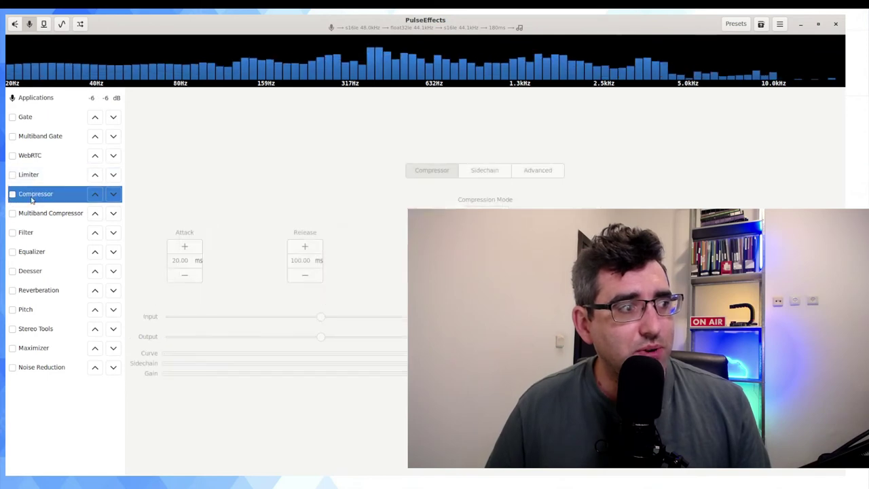
left_click(12, 194)
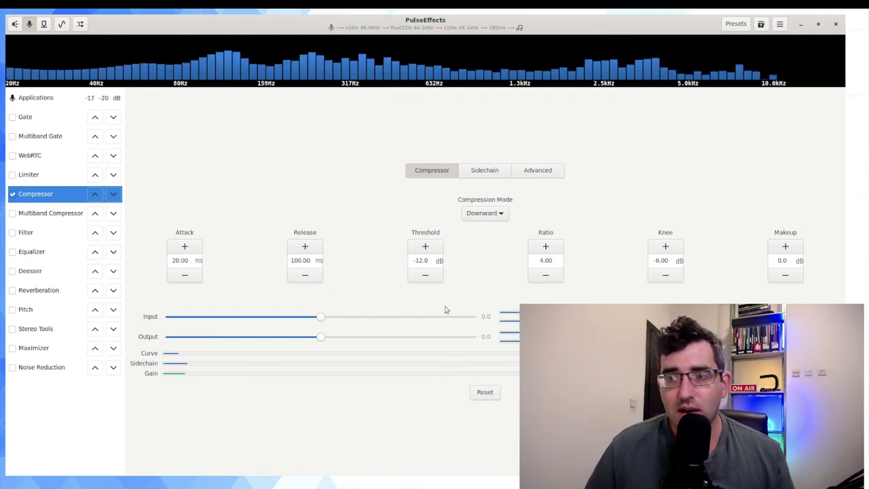
left_click(13, 195)
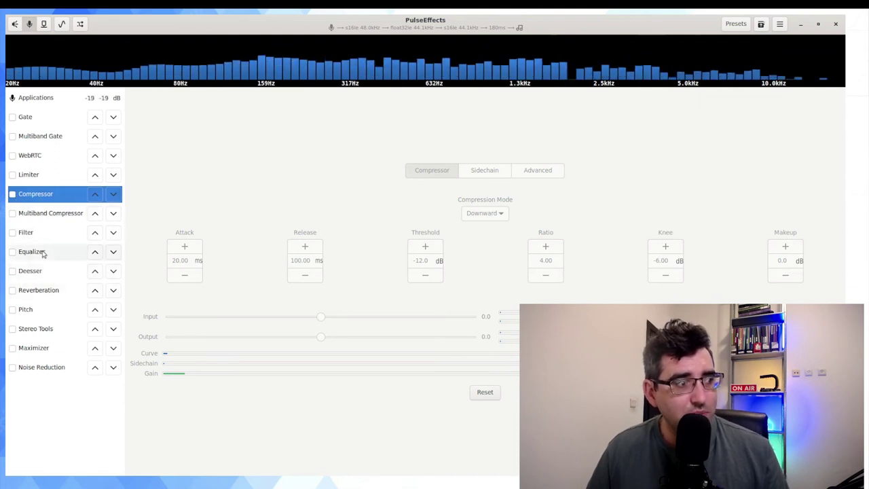
Step: Enable the microphone Pitch effect and raise its Octaves setting to 3
left_click(12, 310)
left_click(39, 312)
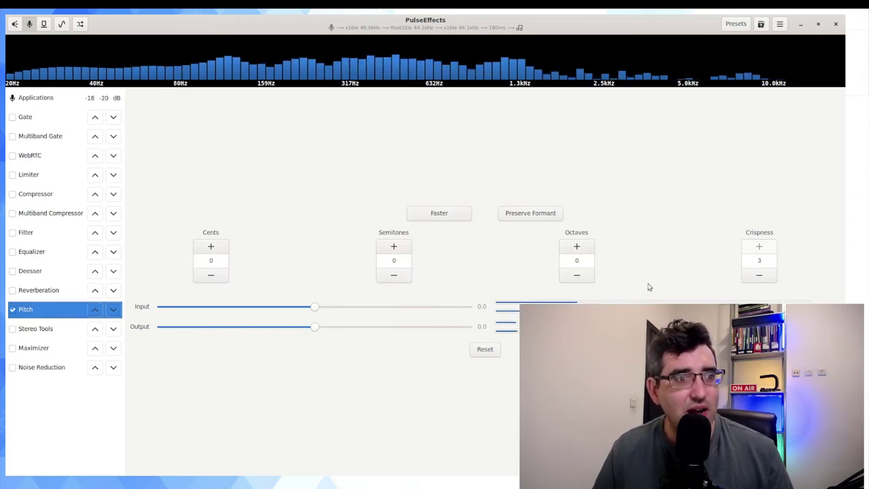
left_click(567, 248)
left_click(567, 248)
left_click(567, 248)
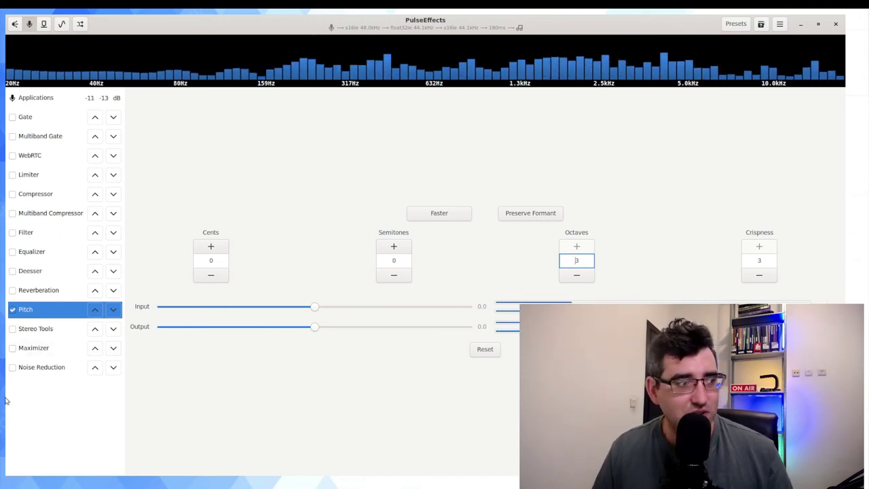
Step: Enable Stereo Tools, review its Stereo Matrix and Channels settings (input/output 0.0), then disable it
left_click(32, 330)
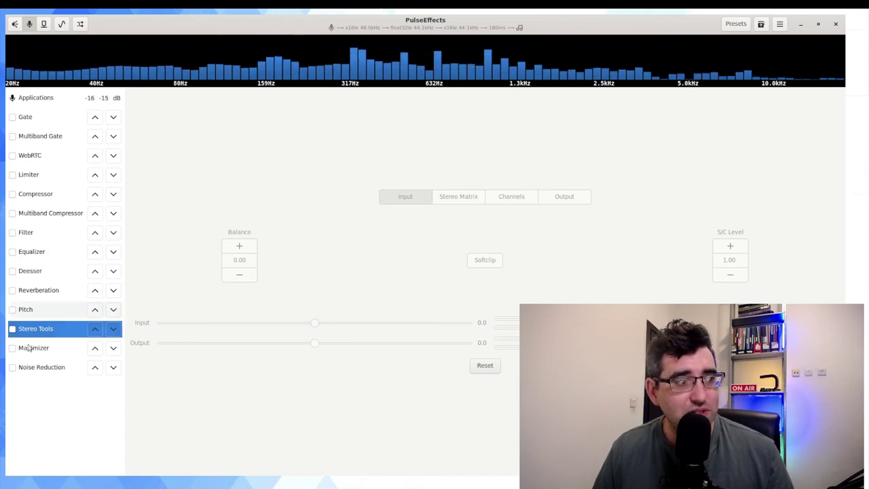
left_click(12, 329)
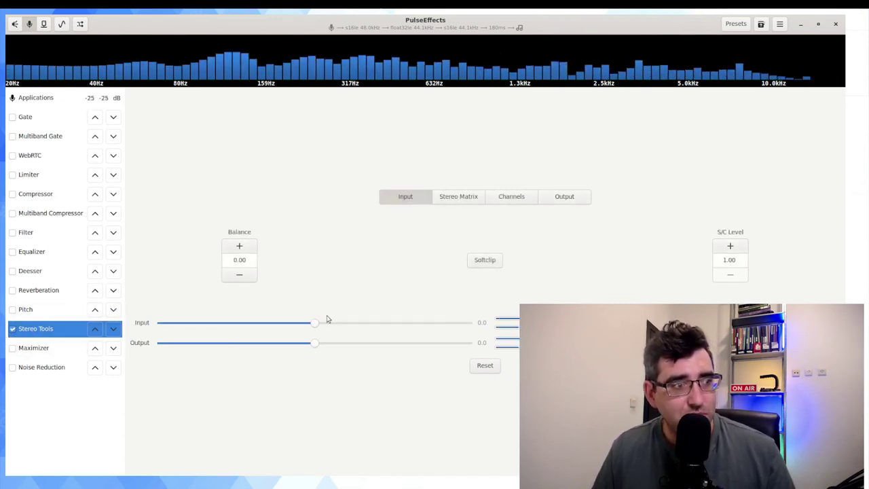
left_click(452, 197)
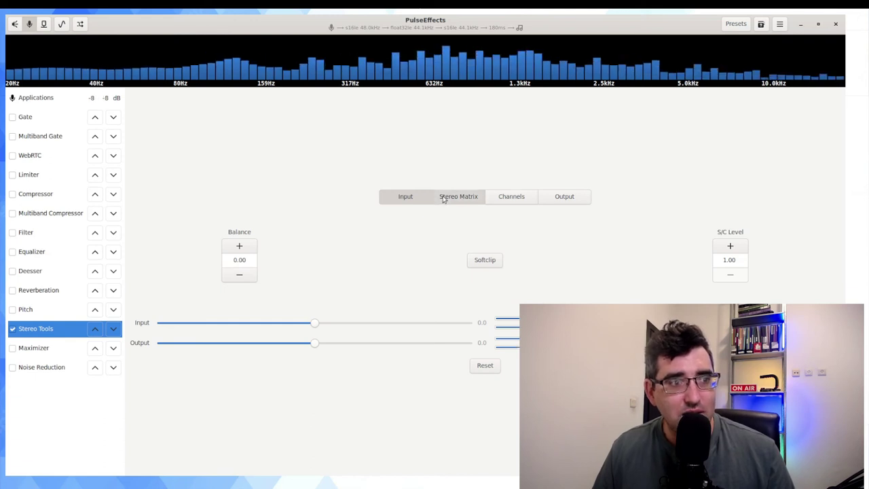
left_click(519, 198)
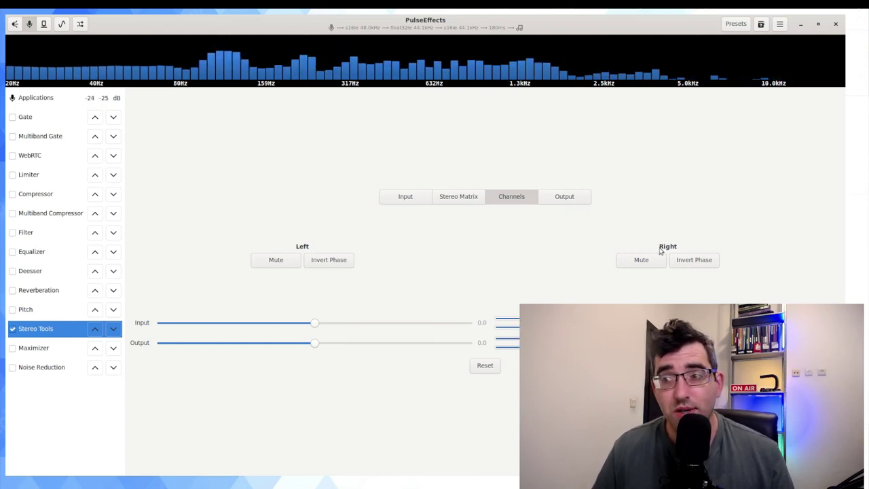
left_click(13, 329)
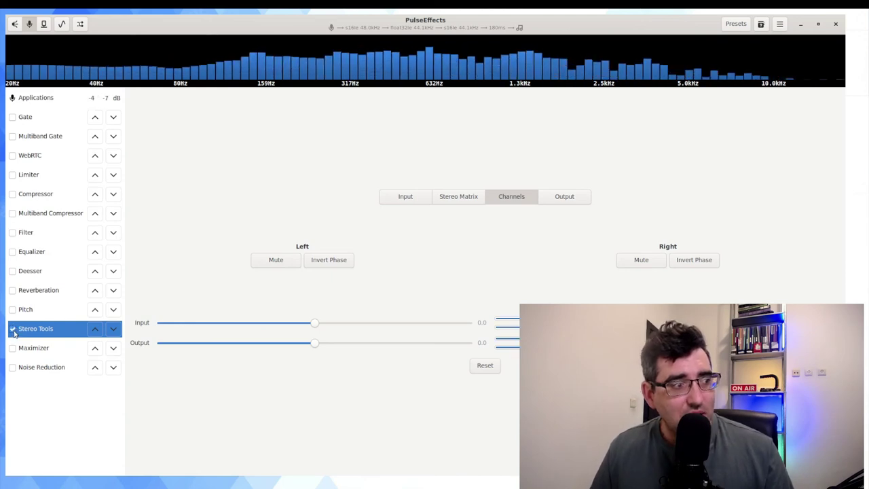